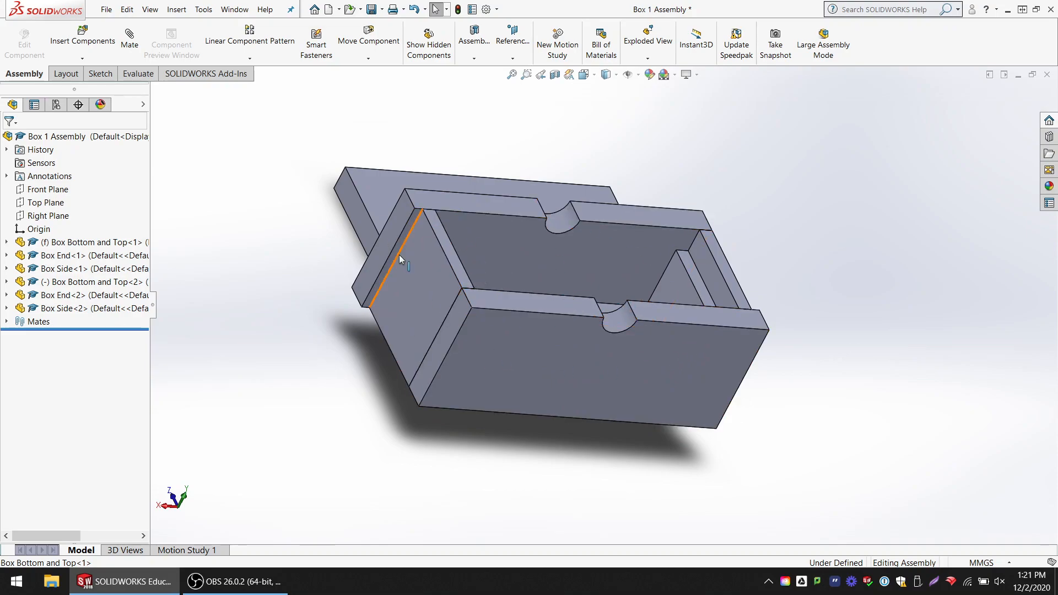
# Step: Examine the corner joints between the box sides and ends, inside and outside the open box
pyautogui.scroll(-5, 399, 255)
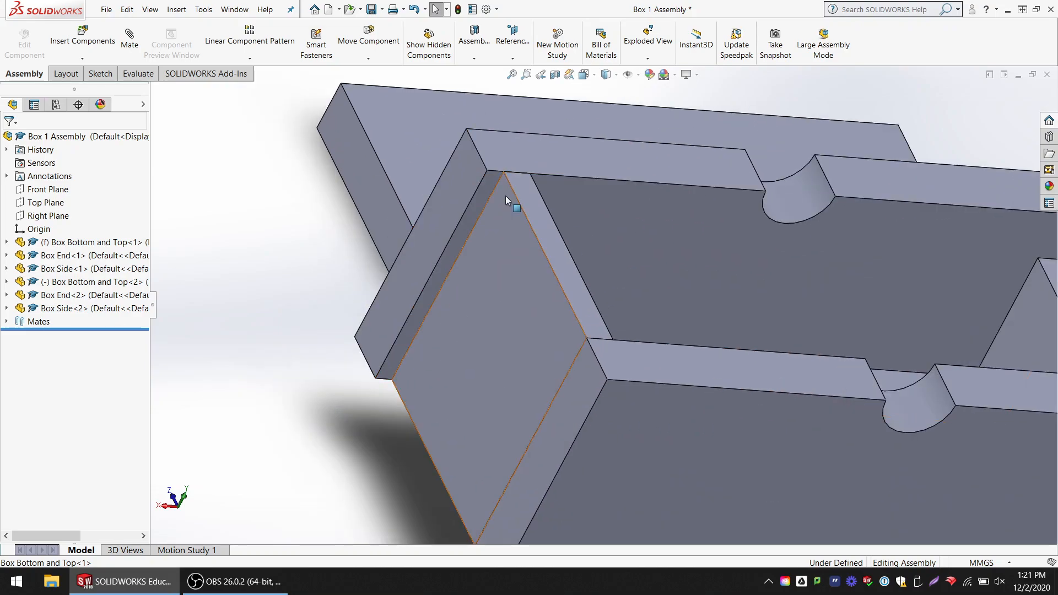
pyautogui.moveTo(490, 197); pyautogui.dragTo(473, 261, button='middle')
pyautogui.scroll(3, 598, 306)
pyautogui.moveTo(799, 391); pyautogui.dragTo(636, 464, button='middle')
pyautogui.moveTo(608, 372); pyautogui.dragTo(671, 307, button='middle')
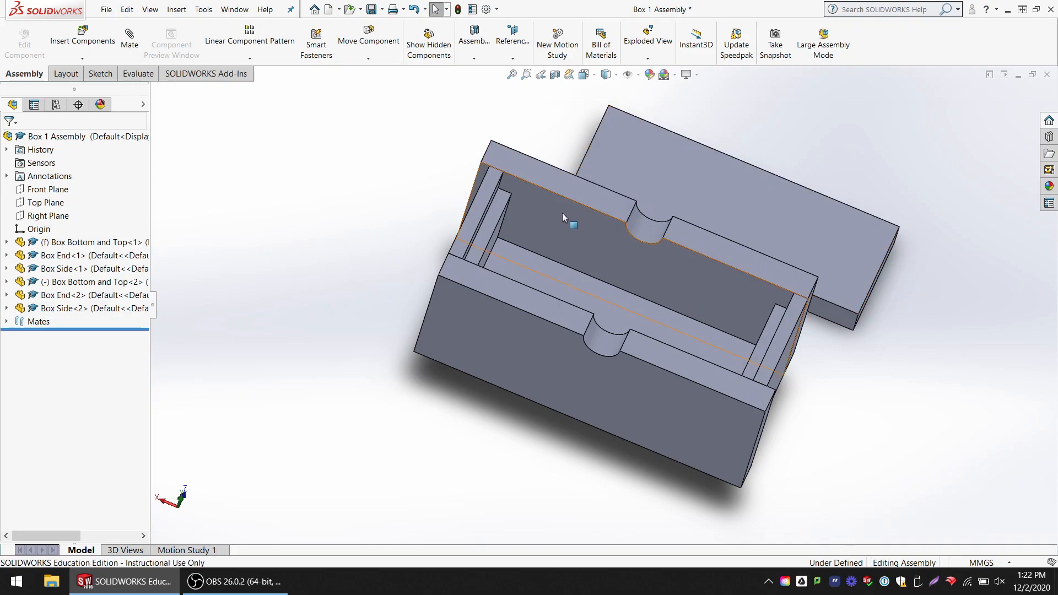
pyautogui.moveTo(521, 260); pyautogui.dragTo(498, 196, button='middle')
pyautogui.scroll(-3, 501, 198)
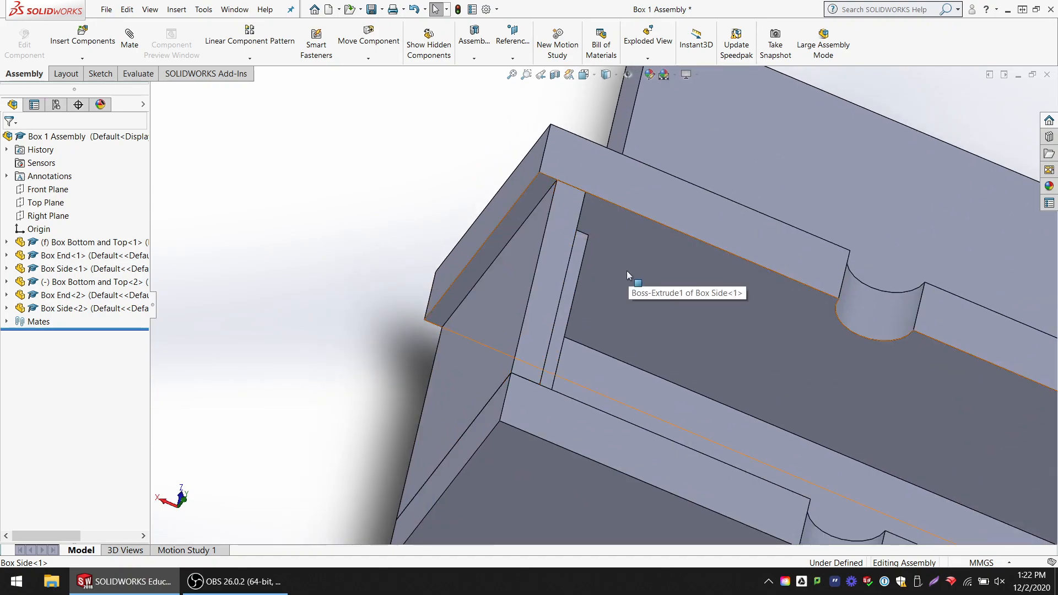
pyautogui.scroll(6, 632, 289)
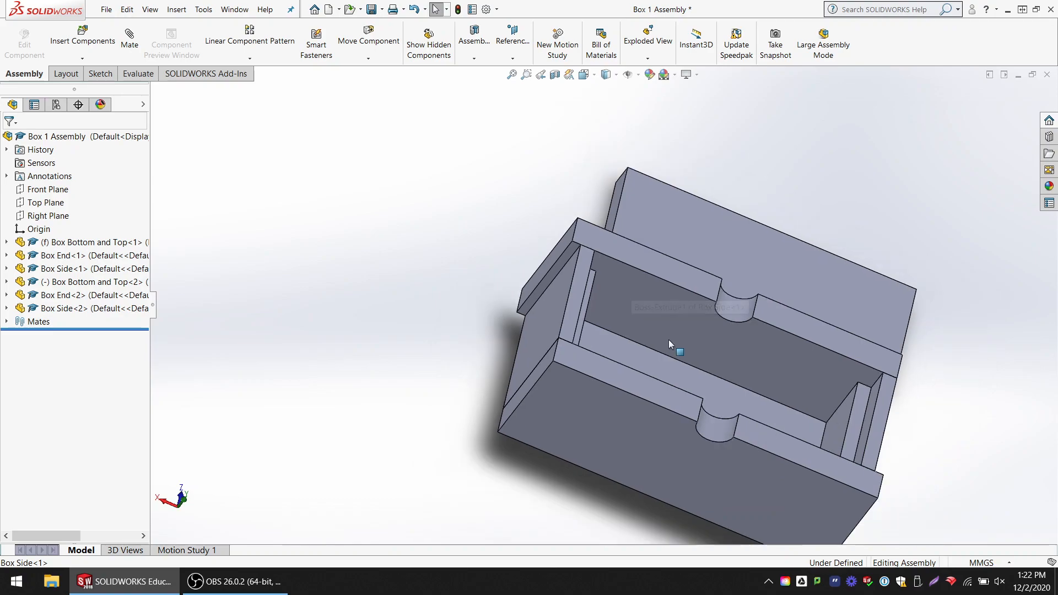
pyautogui.scroll(-2, 657, 354)
pyautogui.scroll(-2, 657, 354)
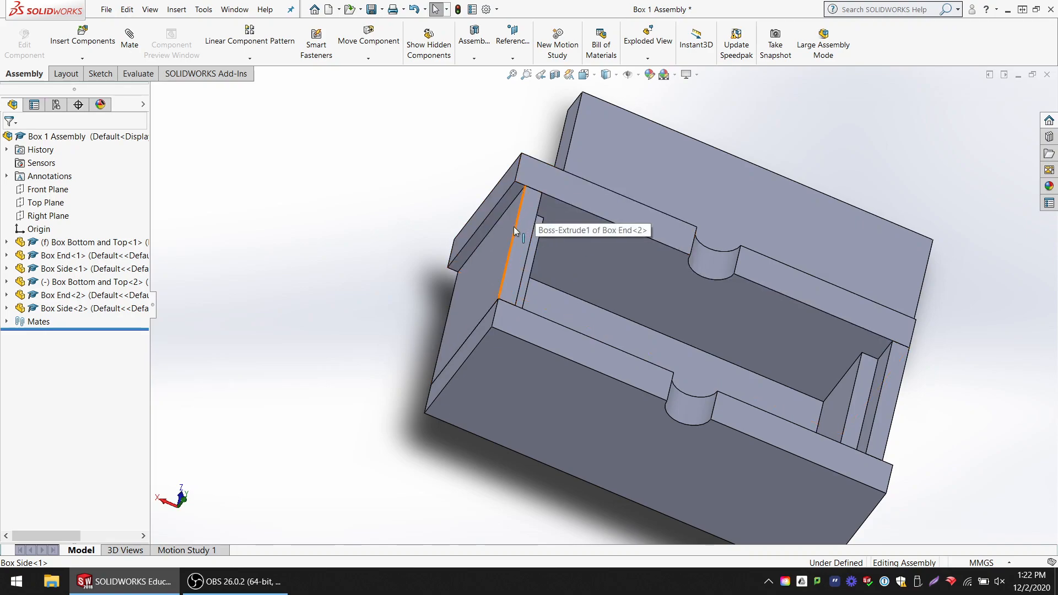
pyautogui.moveTo(488, 260); pyautogui.dragTo(494, 182, button='middle')
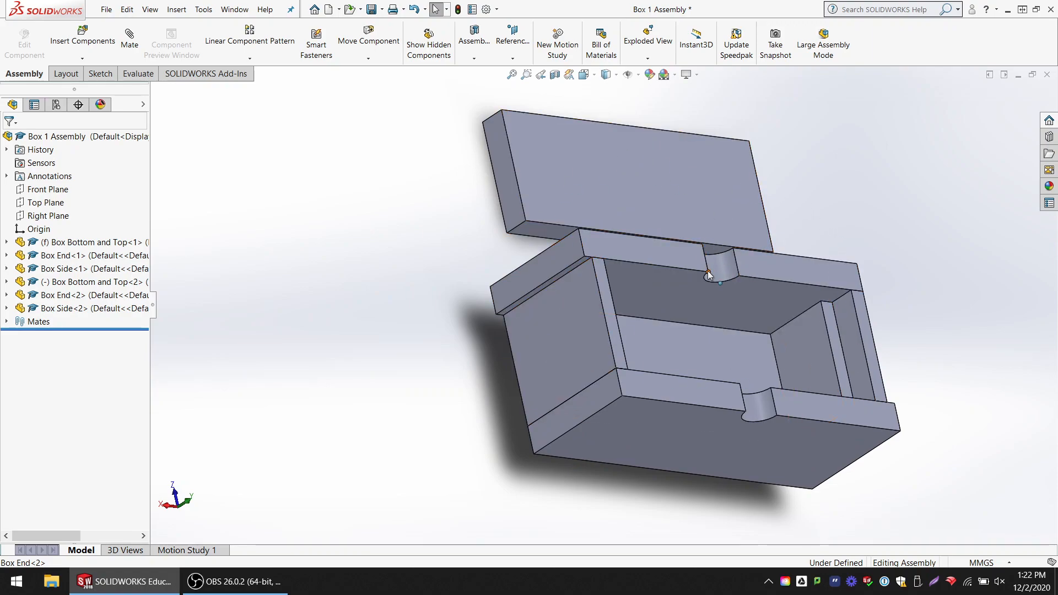
# Step: Open the Box Side<1> component for editing in the context of the assembly
pyautogui.click(83, 258)
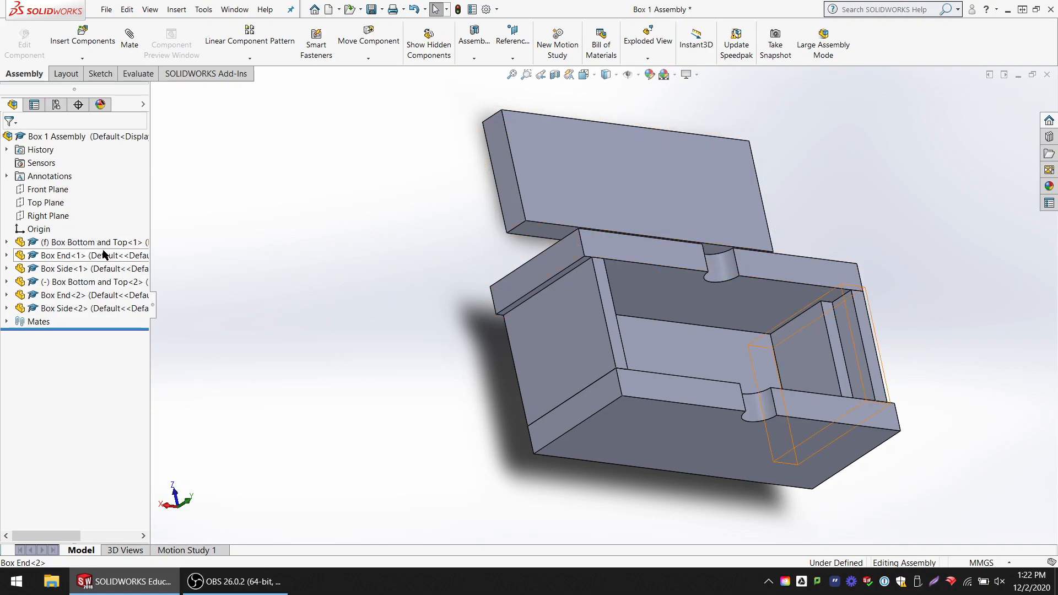
pyautogui.click(610, 248)
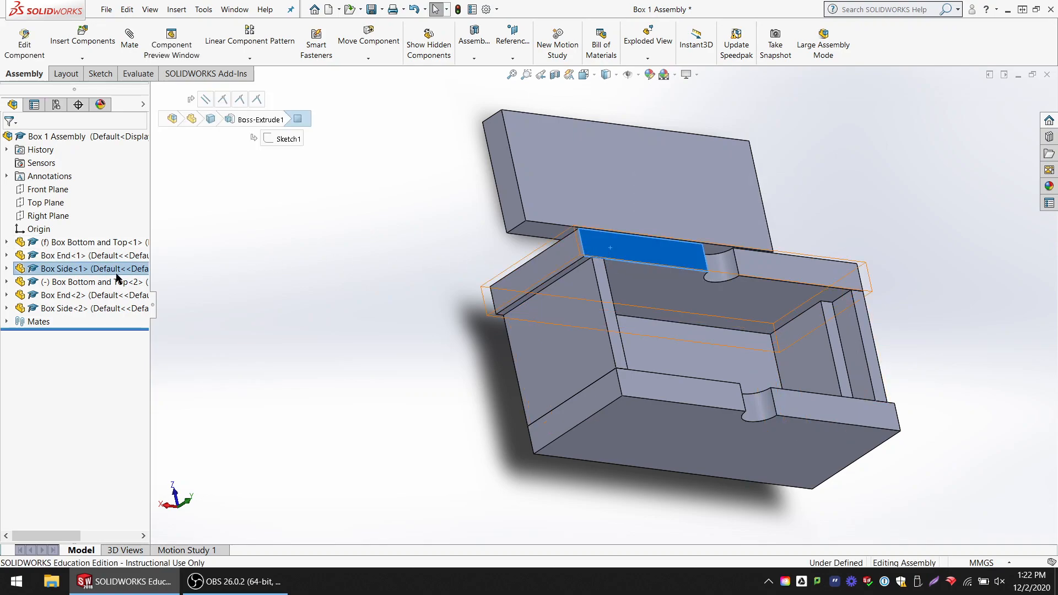
pyautogui.click(6, 268)
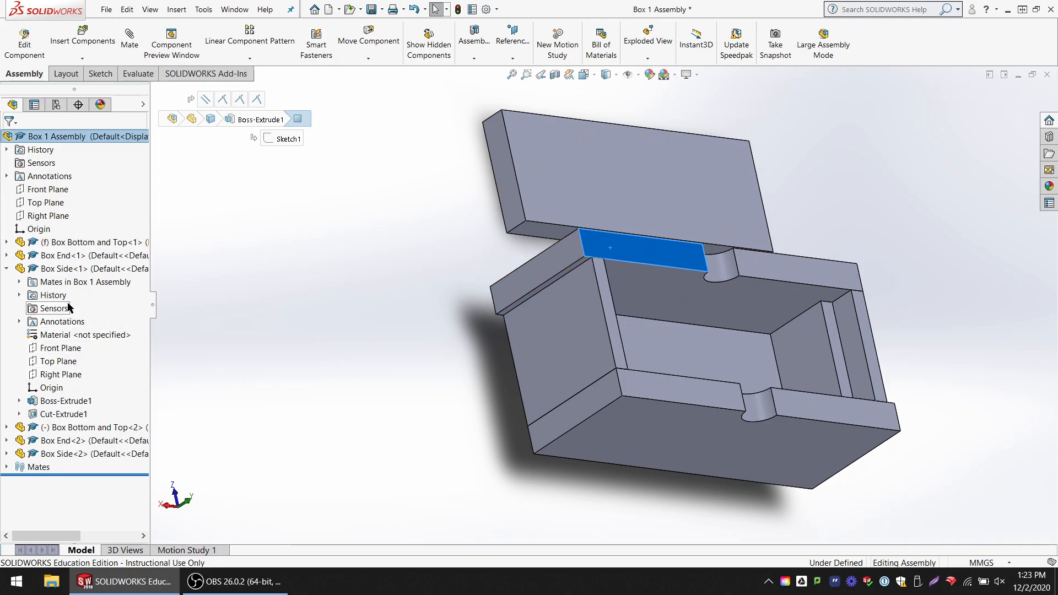
pyautogui.click(6, 268)
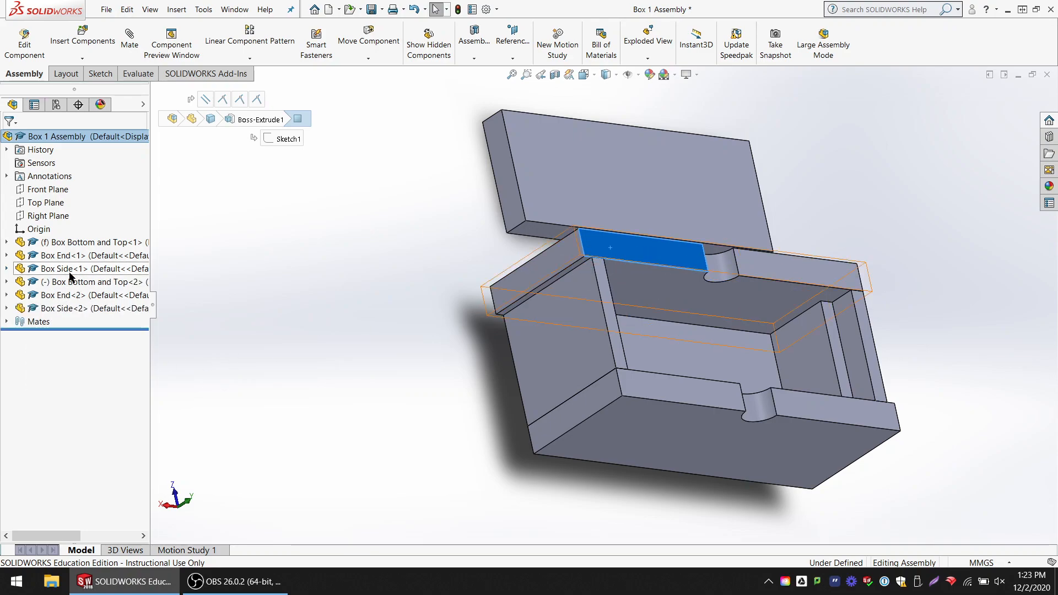
pyautogui.click(54, 270)
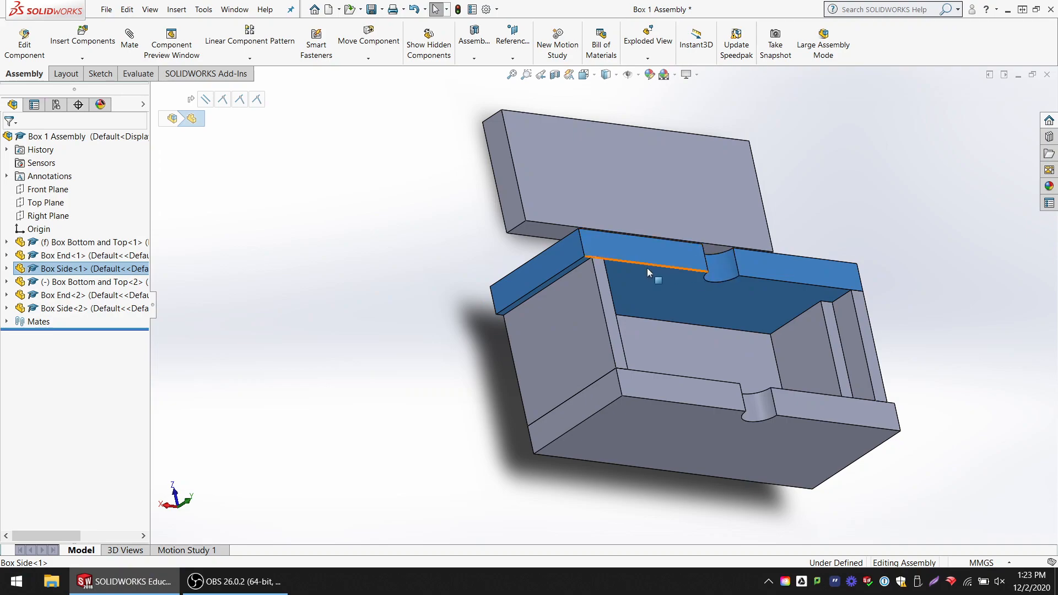
pyautogui.rightClick(72, 273)
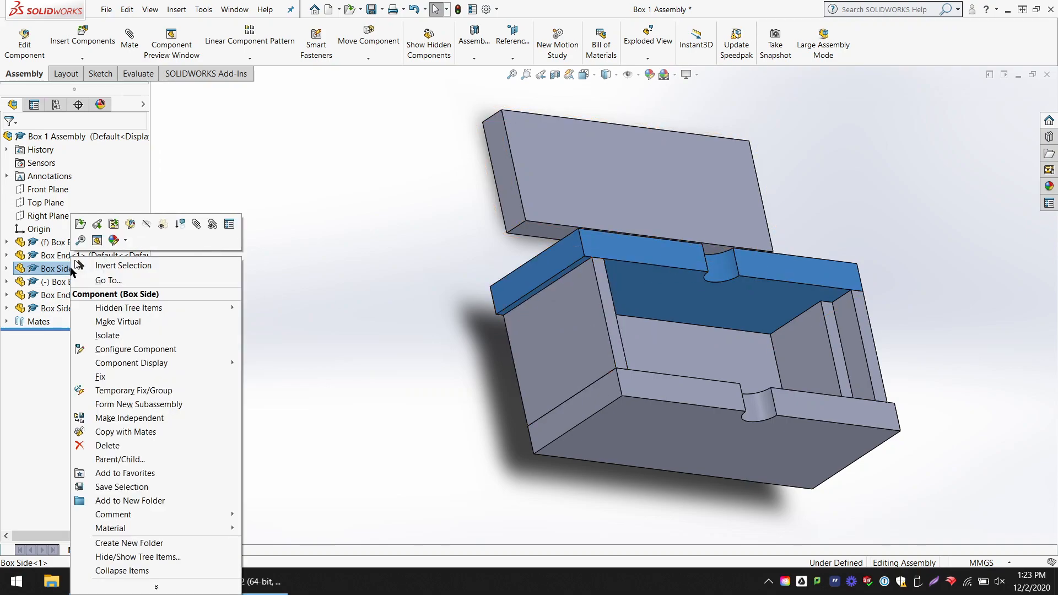
pyautogui.click(130, 225)
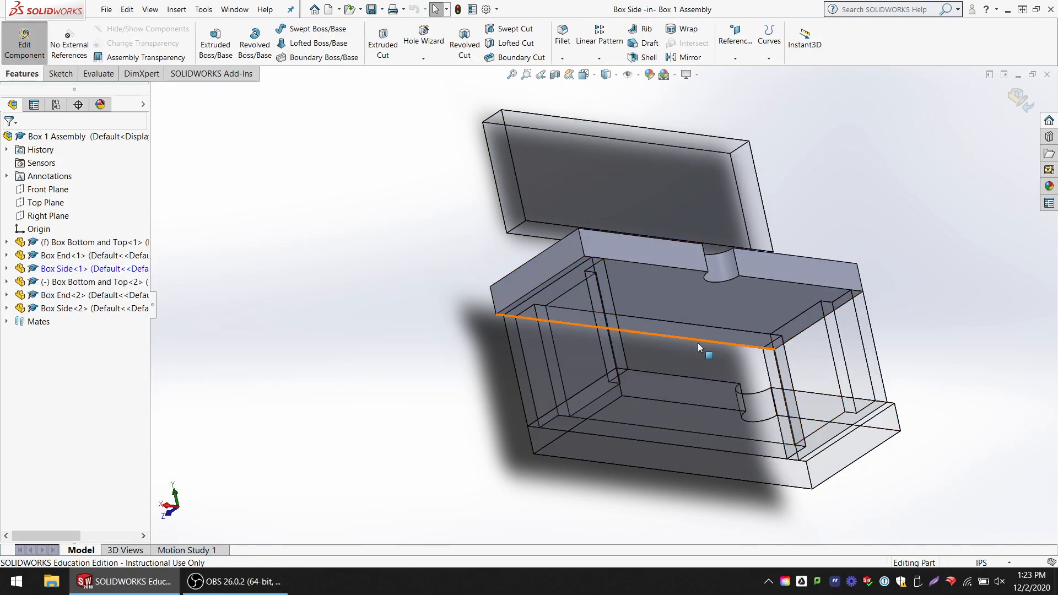
# Step: Open the base sketch of the Boss-Extrude1 feature in Box Side<1> for editing
pyautogui.moveTo(577, 335); pyautogui.dragTo(584, 261, button='middle')
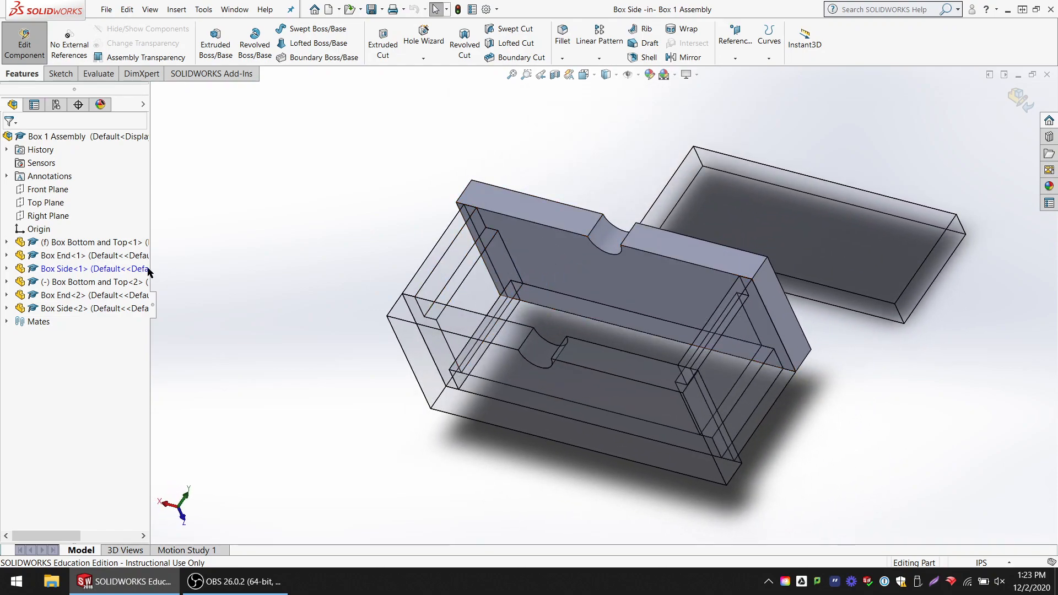
pyautogui.click(6, 269)
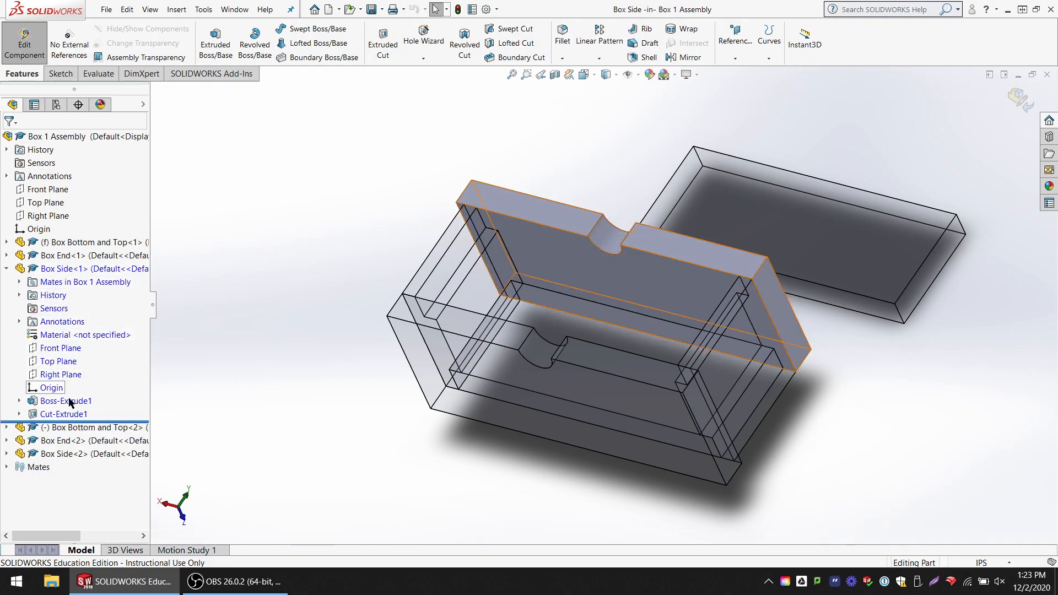
pyautogui.moveTo(422, 310); pyautogui.dragTo(453, 299, button='middle')
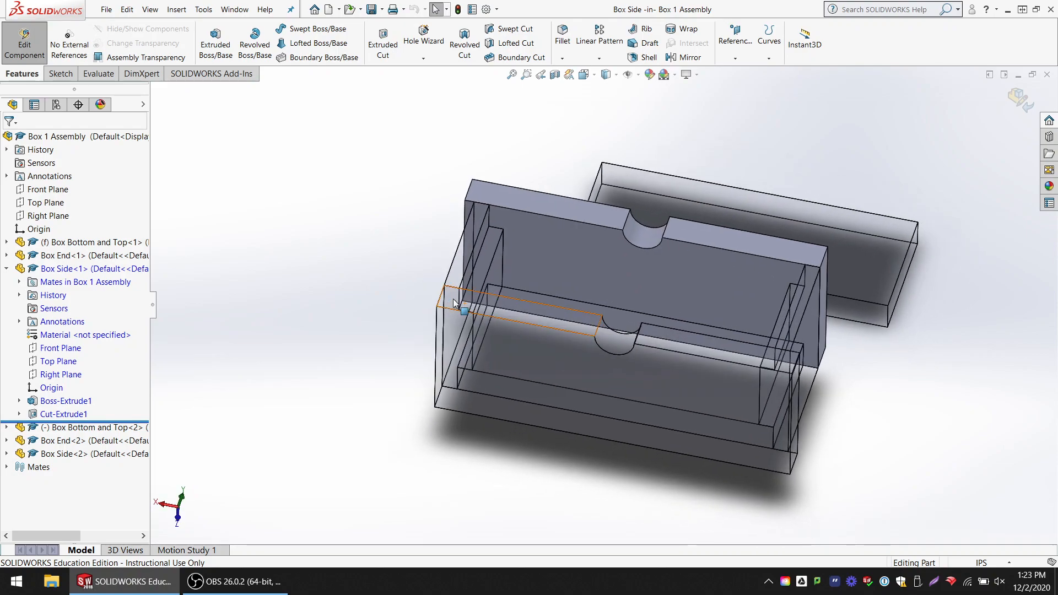
pyautogui.click(65, 401)
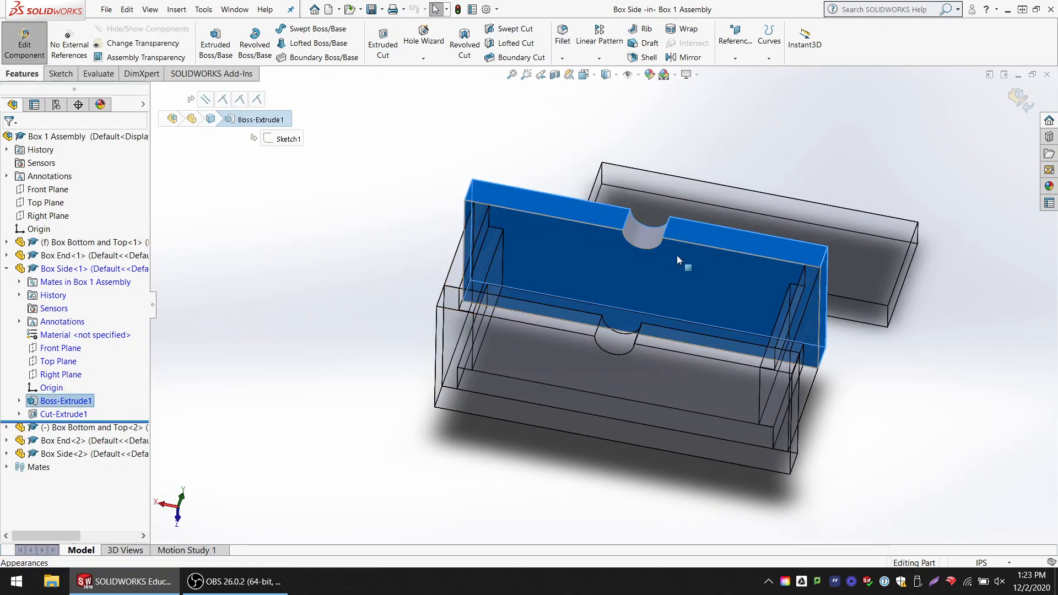
pyautogui.rightClick(87, 405)
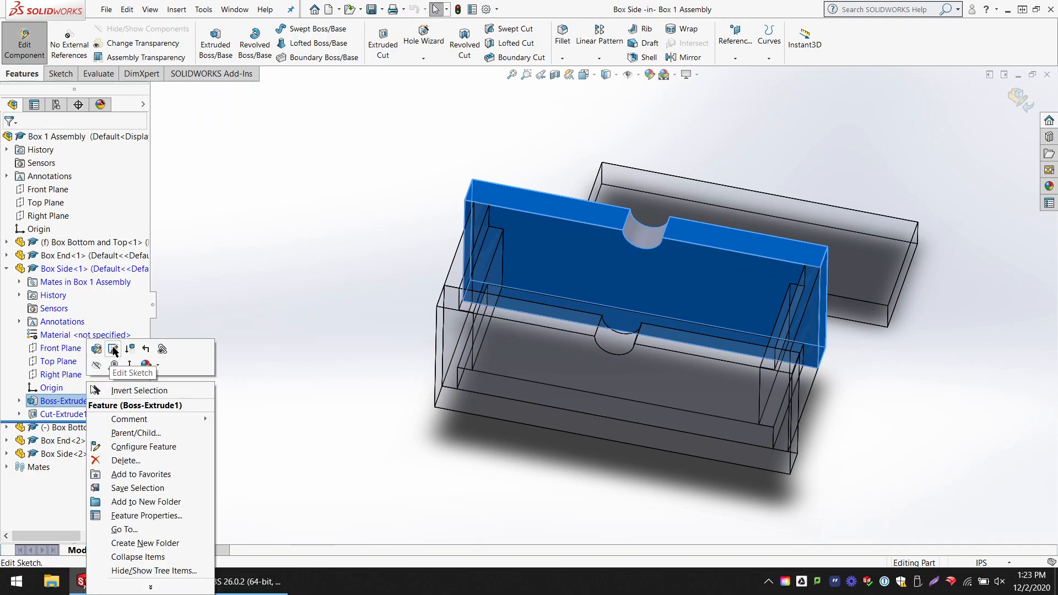
pyautogui.click(113, 350)
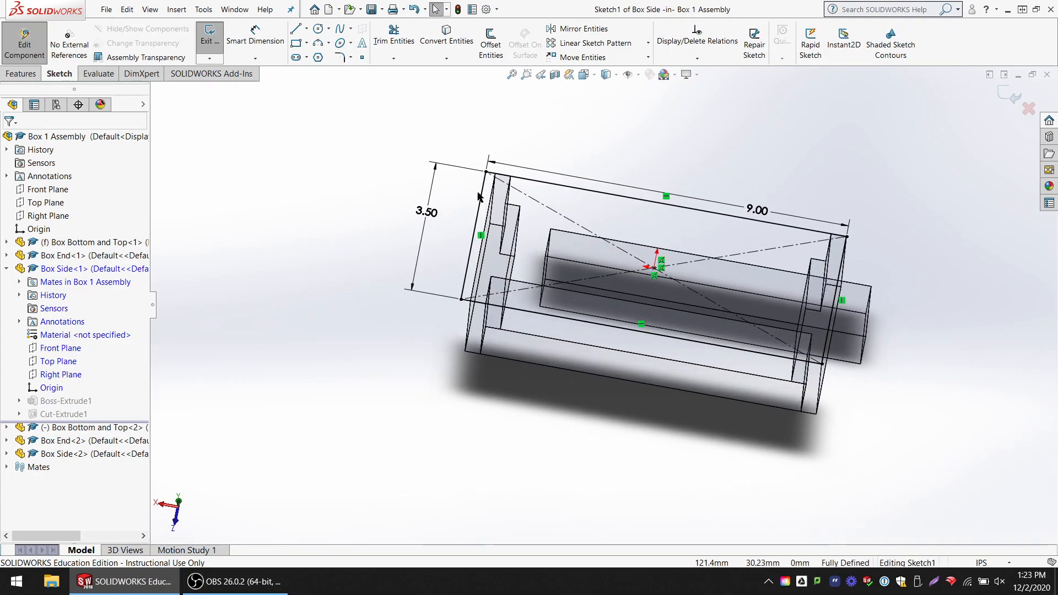
# Step: Set the length of the side panel's sketch rectangle to 8.75 in
pyautogui.scroll(-4, 480, 196)
pyautogui.scroll(4, 599, 221)
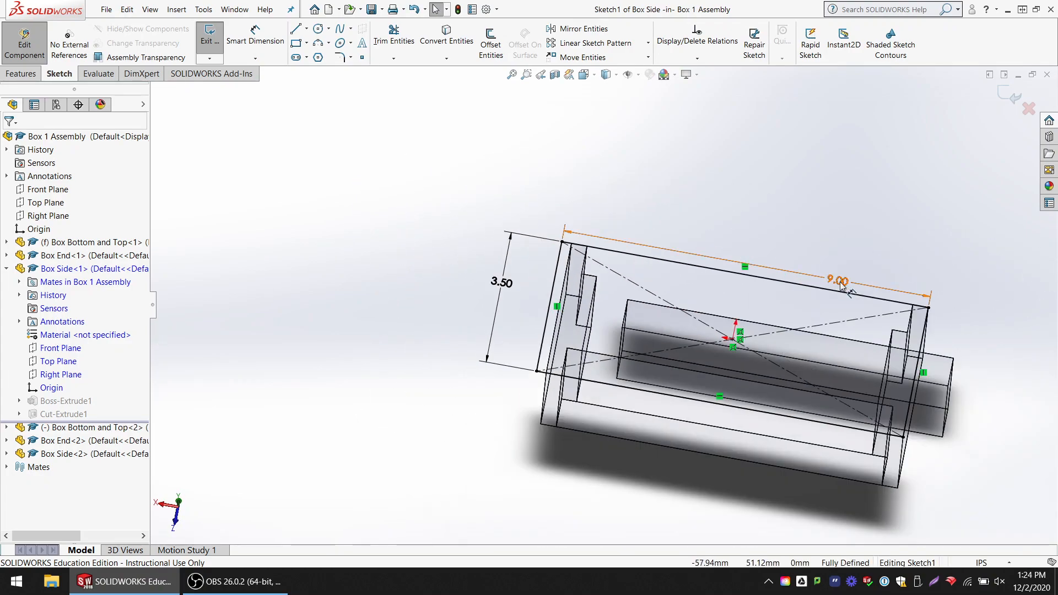
pyautogui.doubleClick(838, 281)
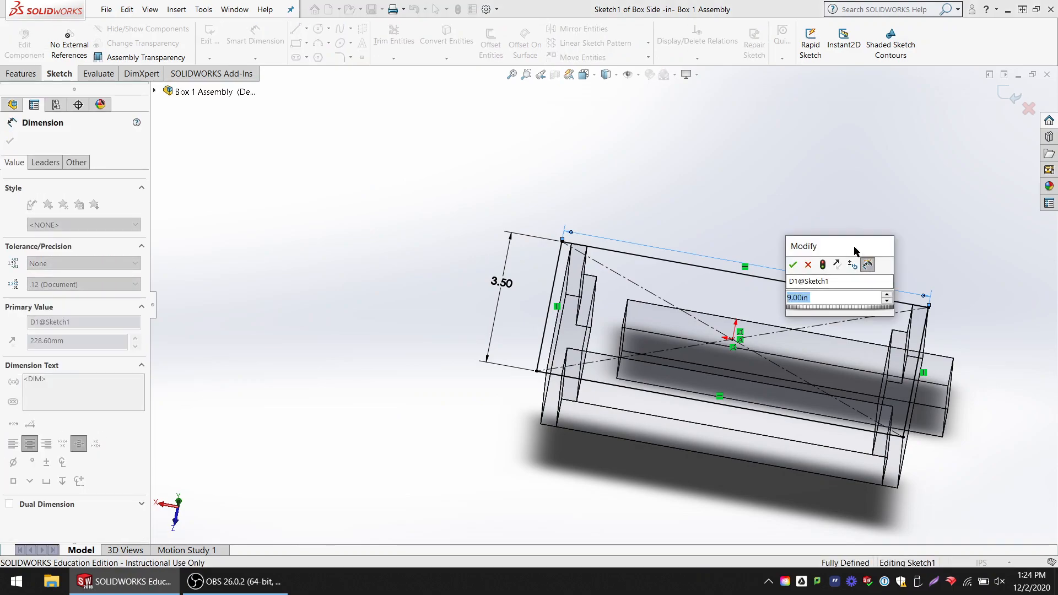
pyautogui.write('8.75')
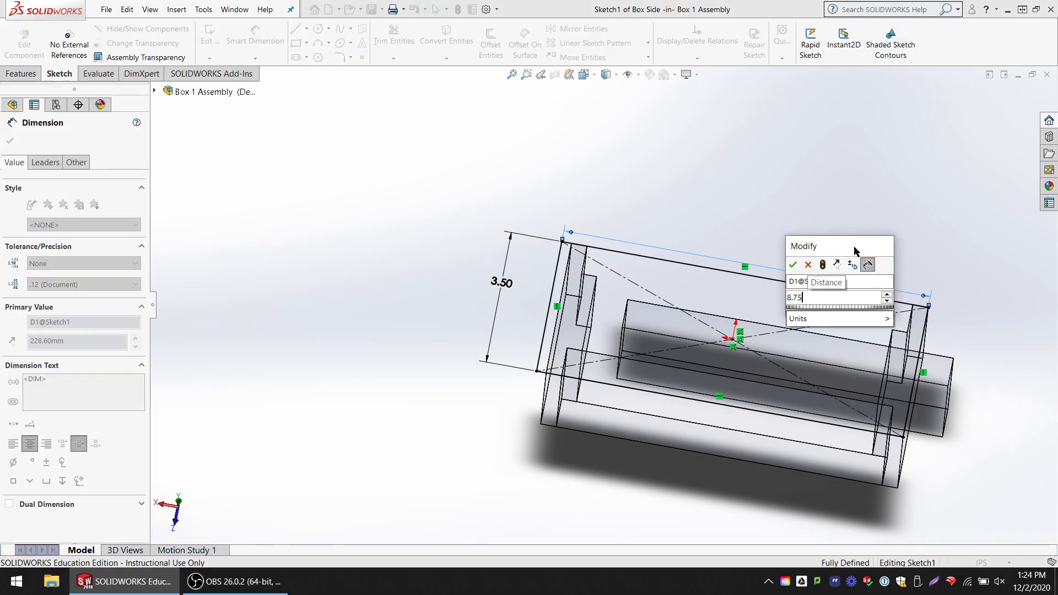
pyautogui.press('Return')
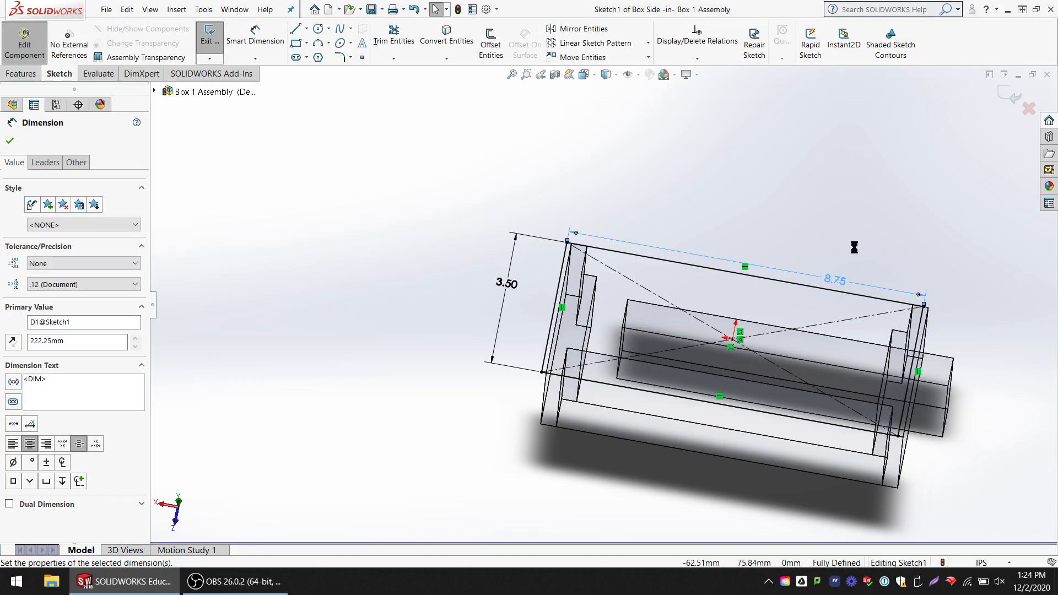
# Step: Set the length of the side panel's sketch rectangle to 8.5 in
pyautogui.scroll(-2, 565, 257)
pyautogui.scroll(-3, 565, 257)
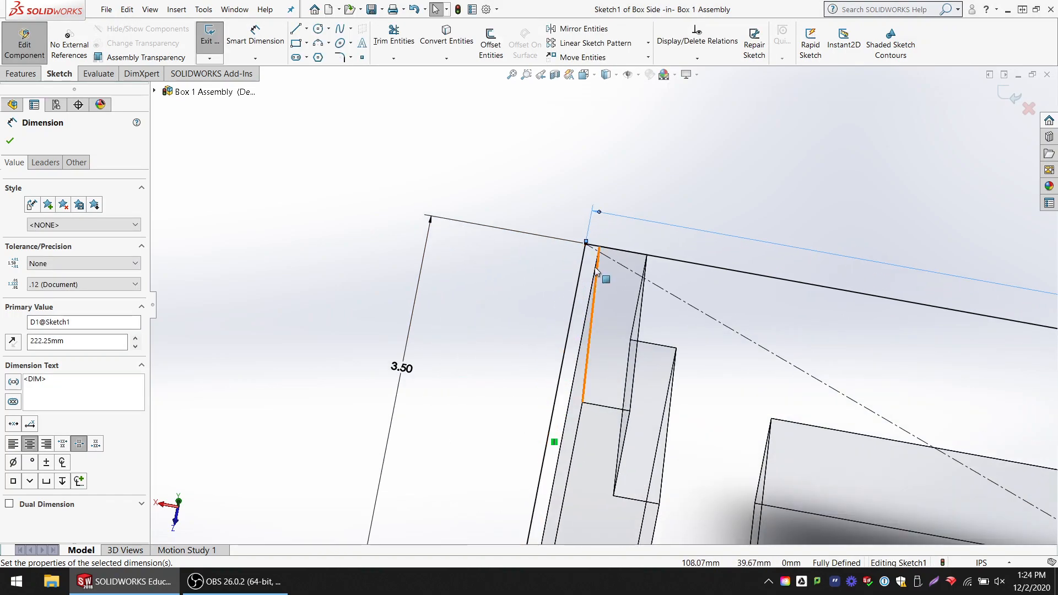
pyautogui.press('f')
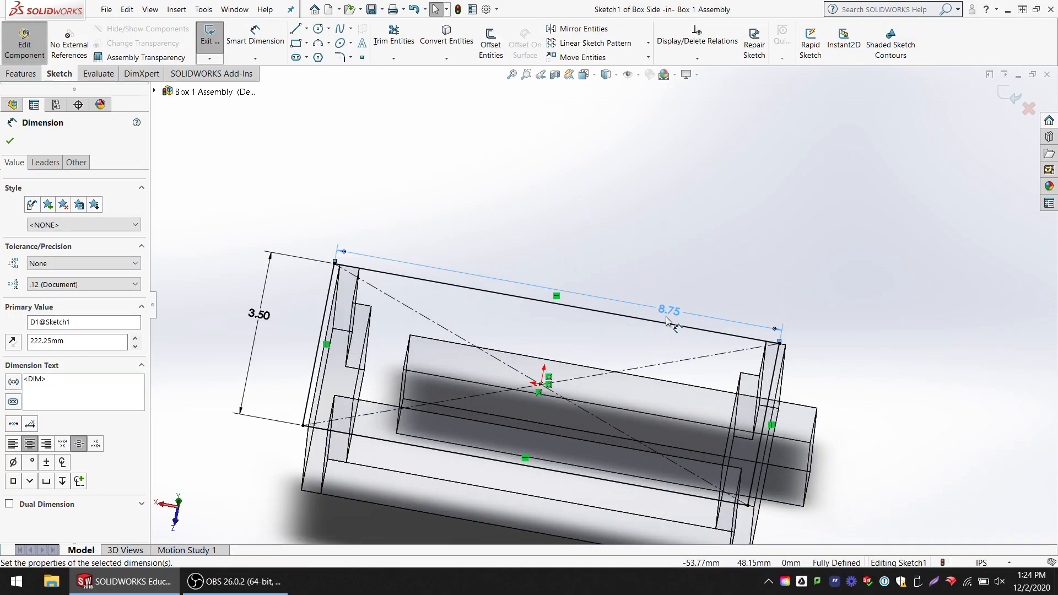
pyautogui.doubleClick(668, 312)
pyautogui.write('8.5')
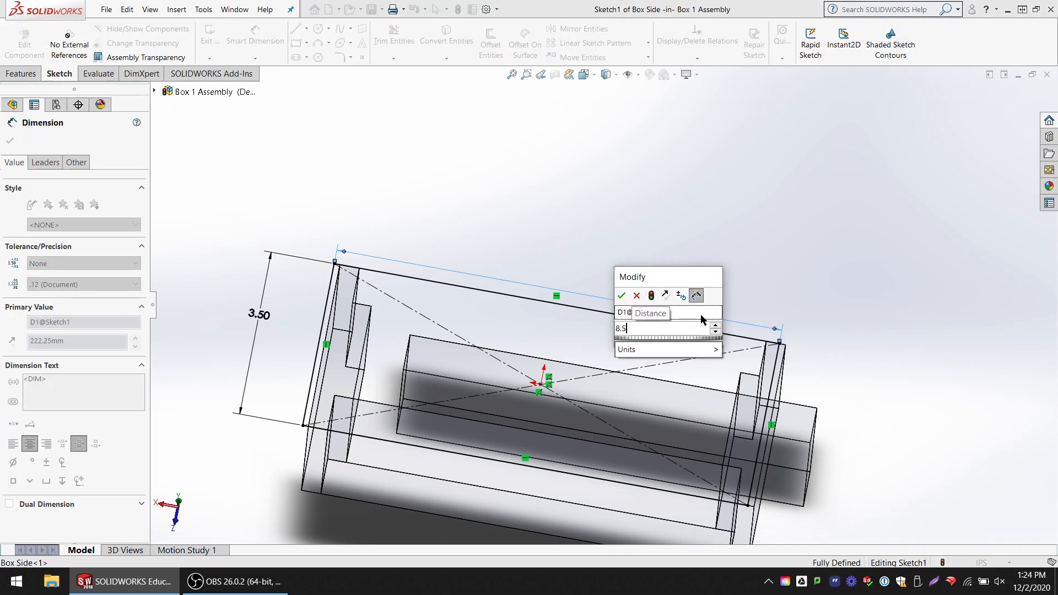
pyautogui.press('Return')
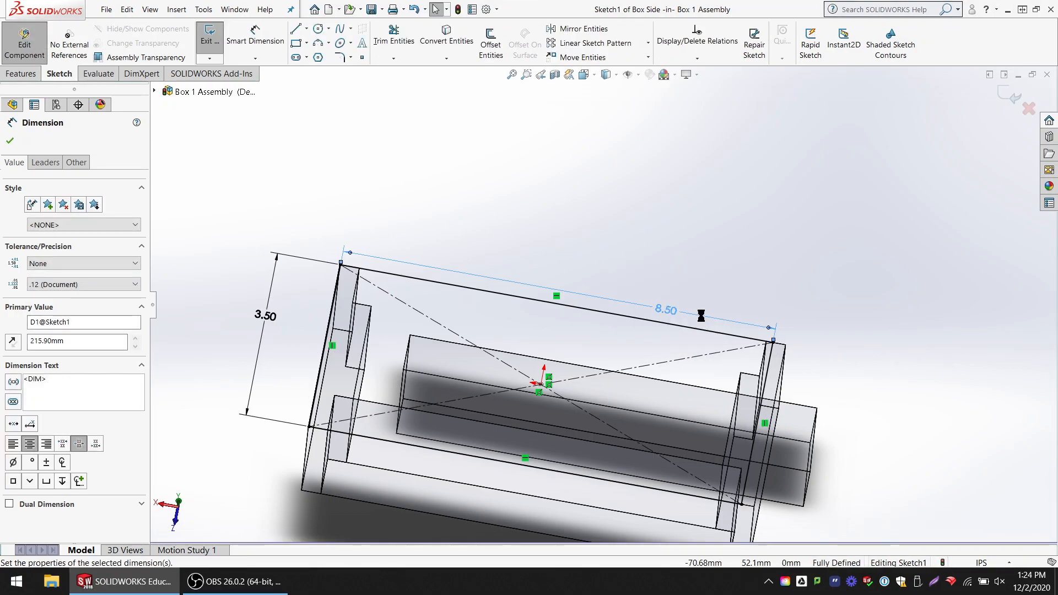
# Step: Exit the side panel's sketch and finish editing the part to return to the assembly
pyautogui.moveTo(364, 313)
pyautogui.mouseDown(button='middle')
pyautogui.moveTo(395, 315)
pyautogui.moveTo(415, 333)
pyautogui.moveTo(434, 324)
pyautogui.mouseUp(button='middle')
pyautogui.scroll(-1, 349, 292)
pyautogui.scroll(-1, 265, 289)
pyautogui.scroll(3, 436, 328)
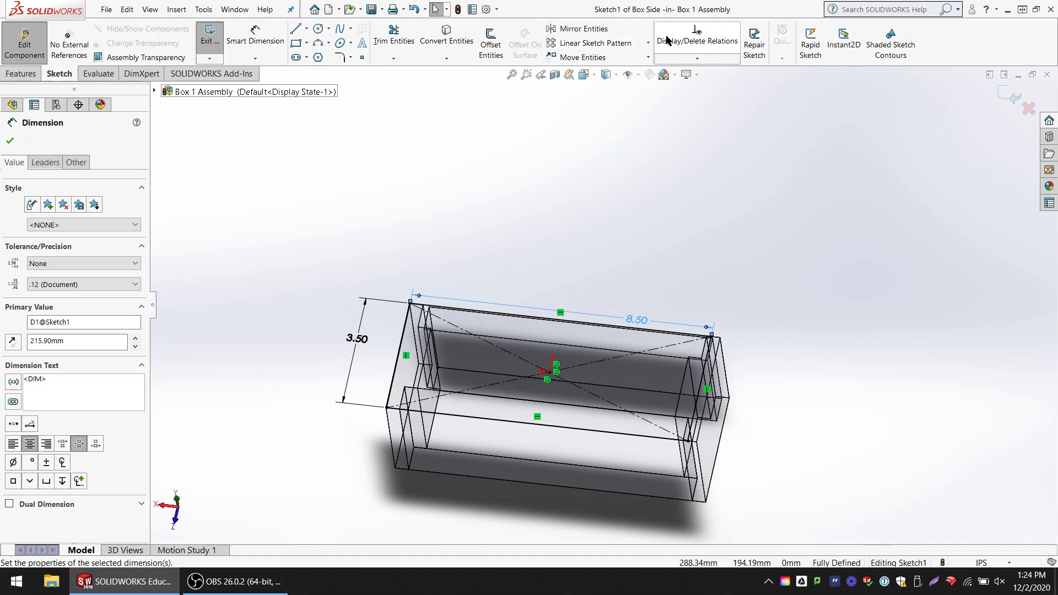
pyautogui.click(209, 38)
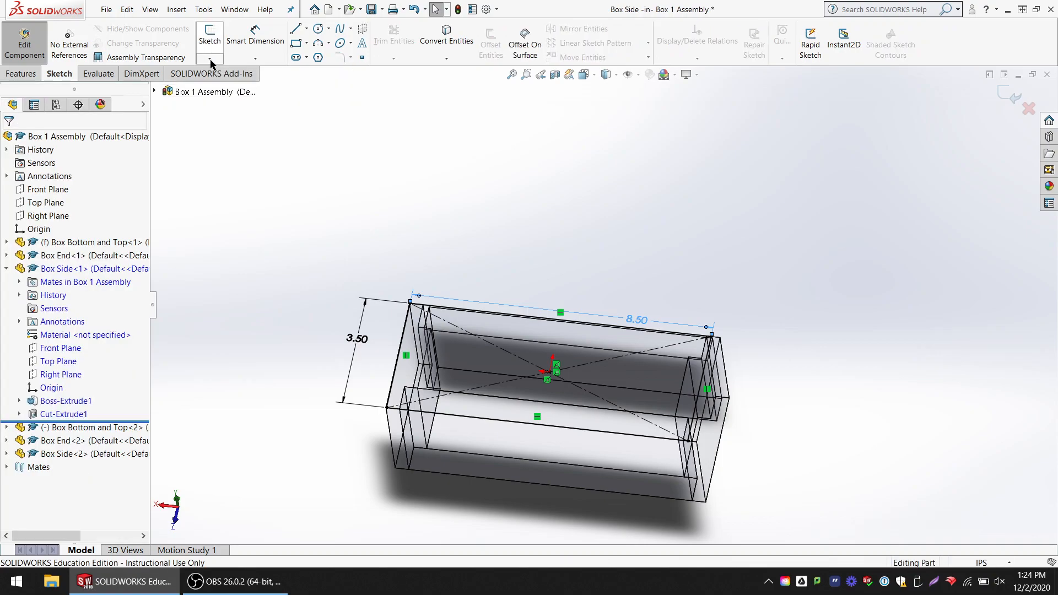
pyautogui.moveTo(447, 226); pyautogui.dragTo(425, 290, button='middle')
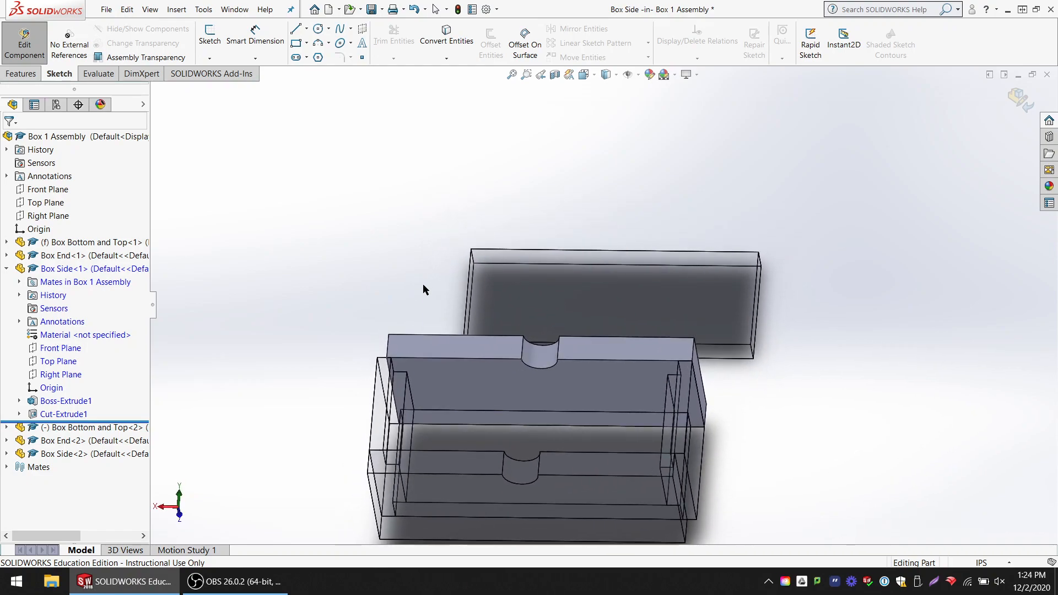
pyautogui.click(25, 44)
# Step: Inspect the fit of the shortened box sides against the ends and reopen the base sketch of Box Side<1>
pyautogui.moveTo(297, 266); pyautogui.dragTo(342, 298, button='middle')
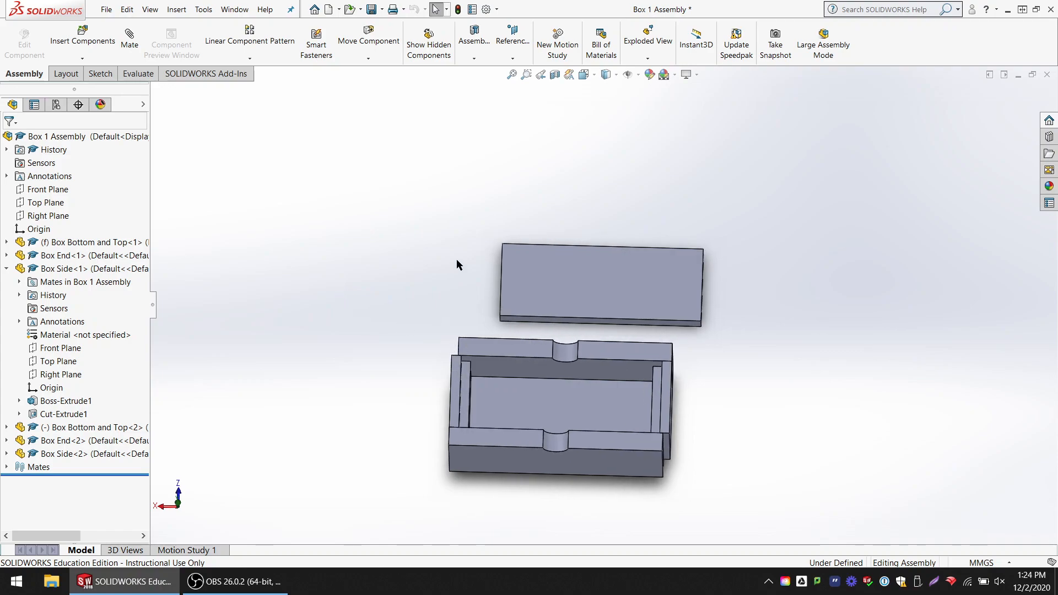
pyautogui.scroll(-5, 499, 361)
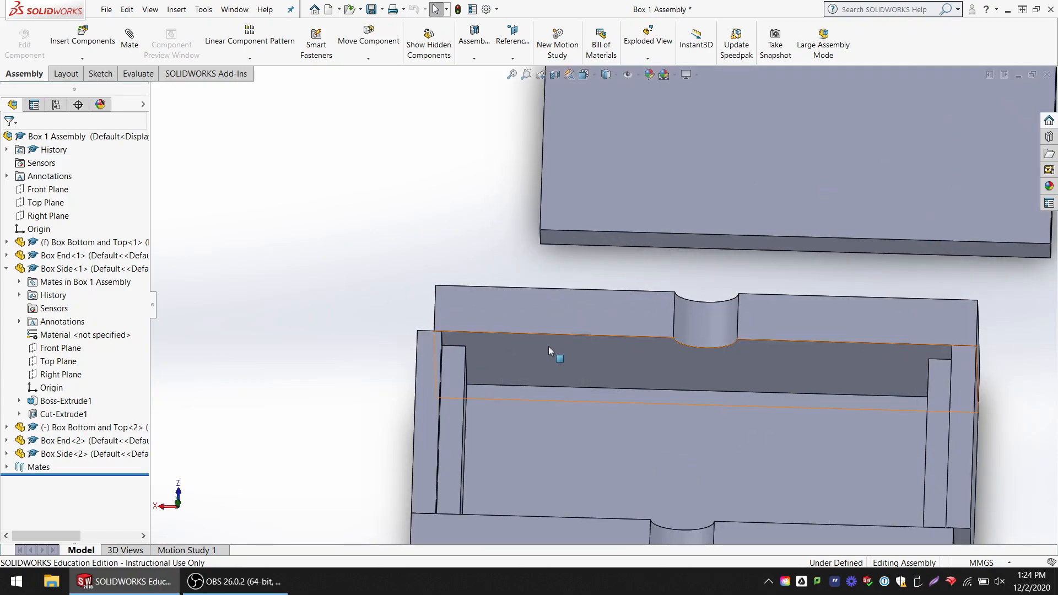
pyautogui.scroll(3, 611, 359)
pyautogui.moveTo(570, 372); pyautogui.dragTo(489, 410, button='middle')
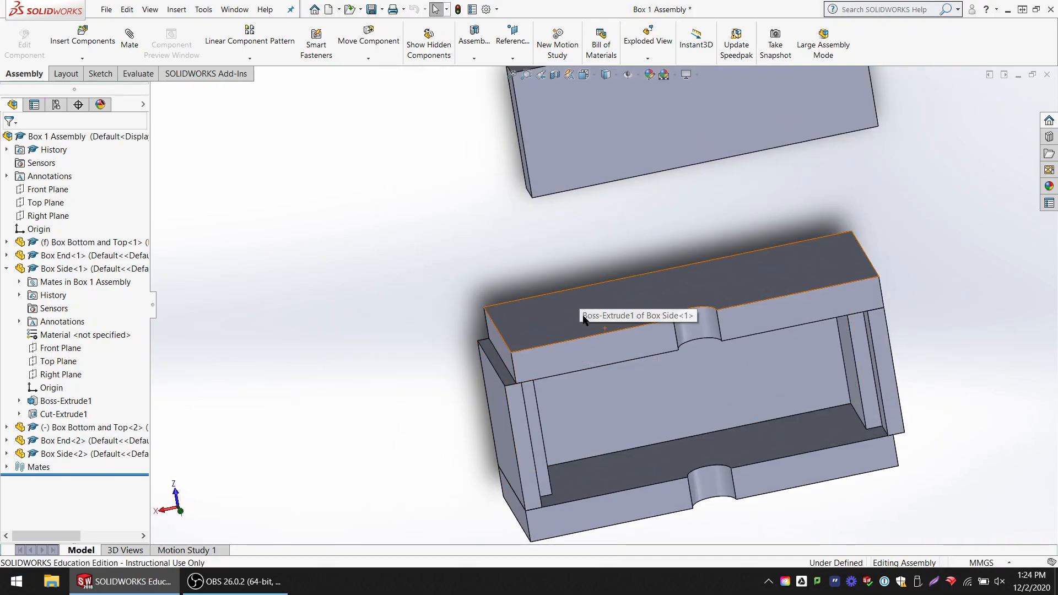
pyautogui.moveTo(587, 329); pyautogui.dragTo(636, 288, button='middle')
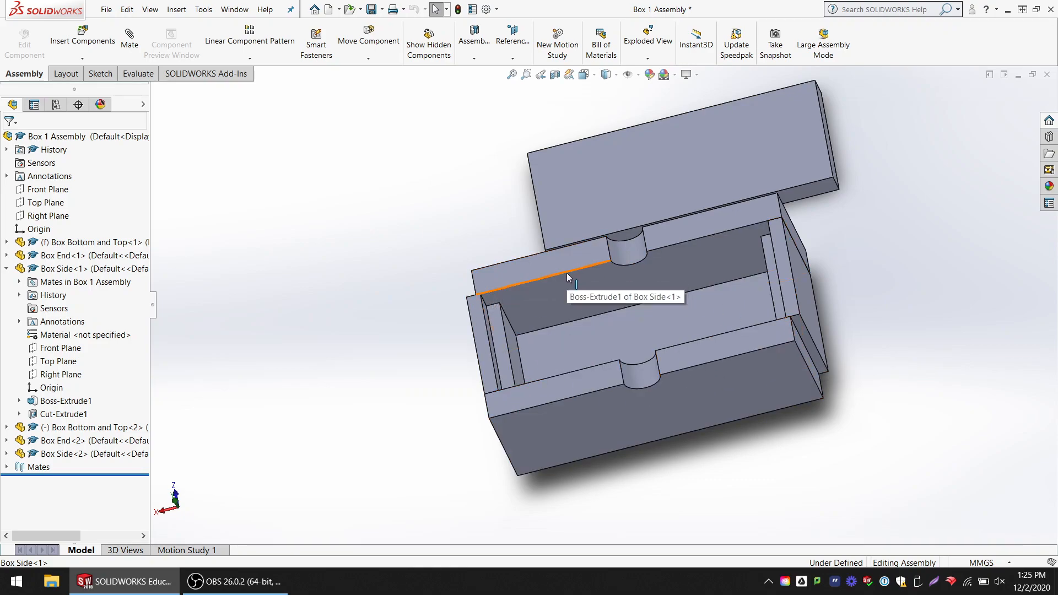
pyautogui.rightClick(537, 267)
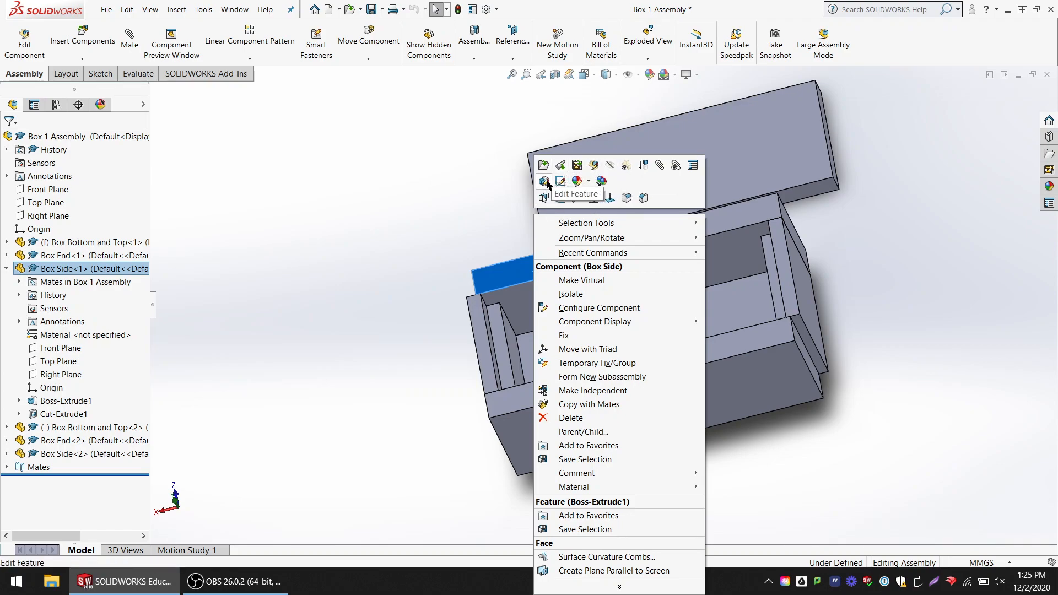
pyautogui.click(560, 181)
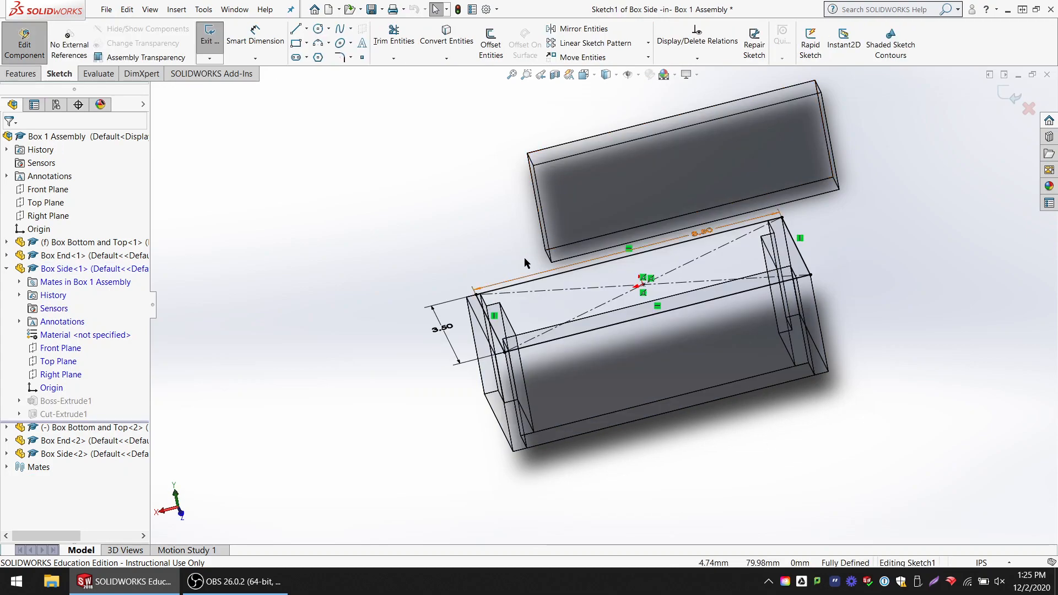
# Step: Set the length of the side panel's sketch rectangle to 8.75 in and finish editing the part to return to the assembly
pyautogui.doubleClick(701, 234)
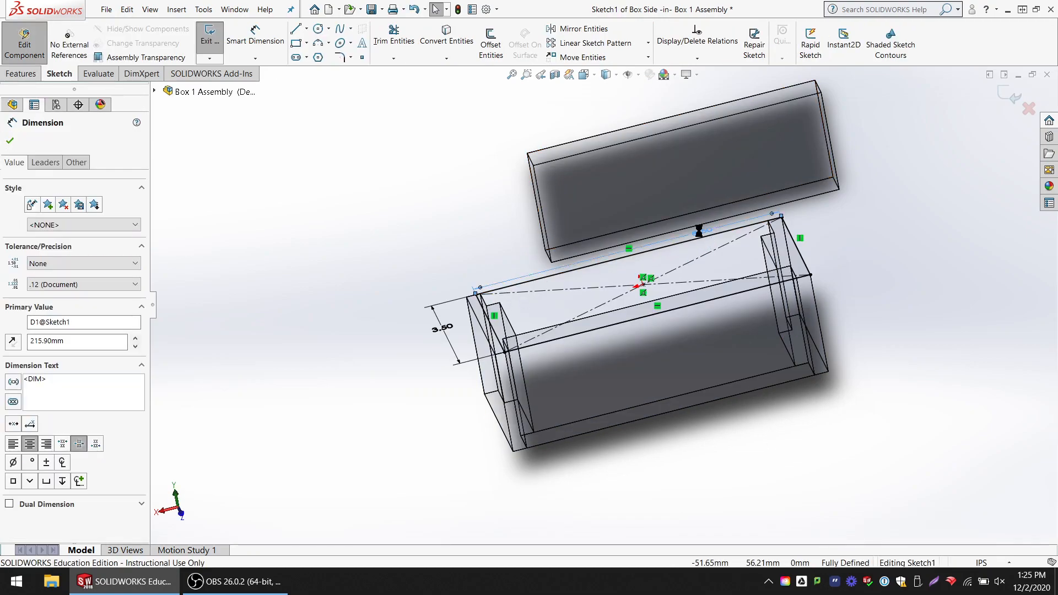
pyautogui.write('8.75')
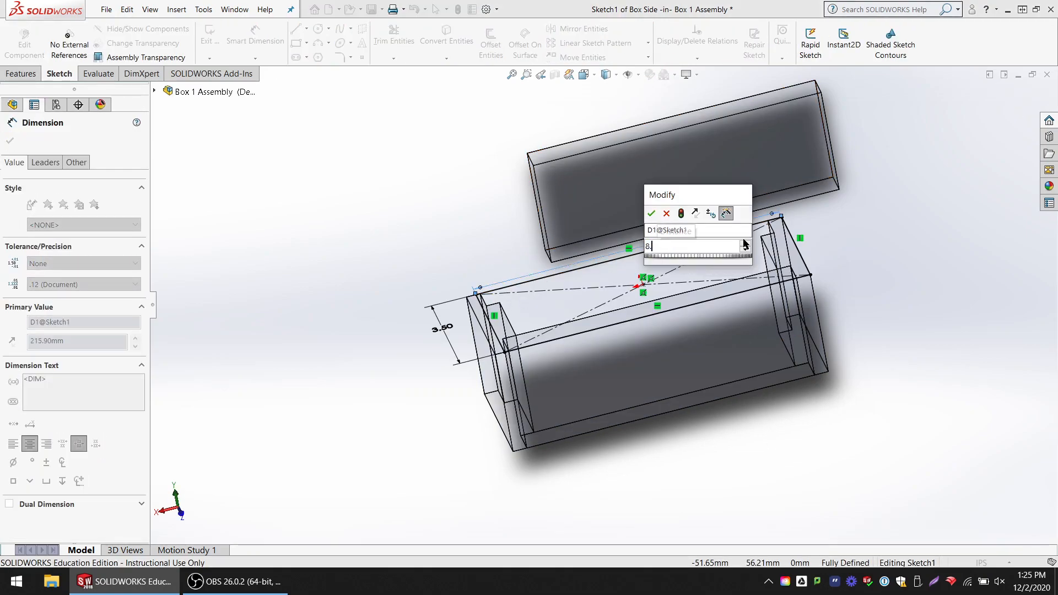
pyautogui.press('Return')
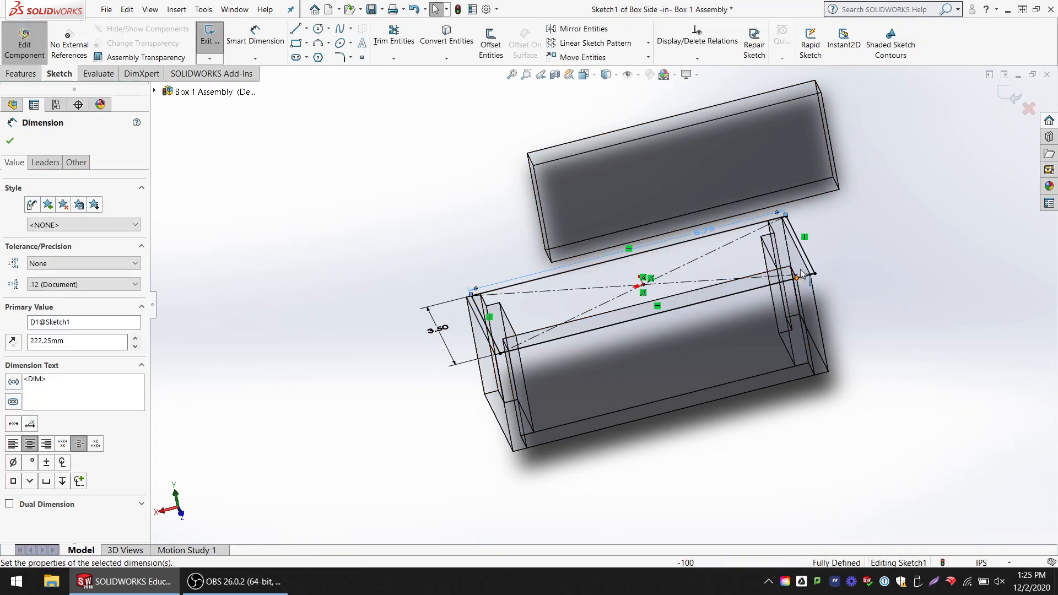
pyautogui.click(200, 39)
pyautogui.click(30, 47)
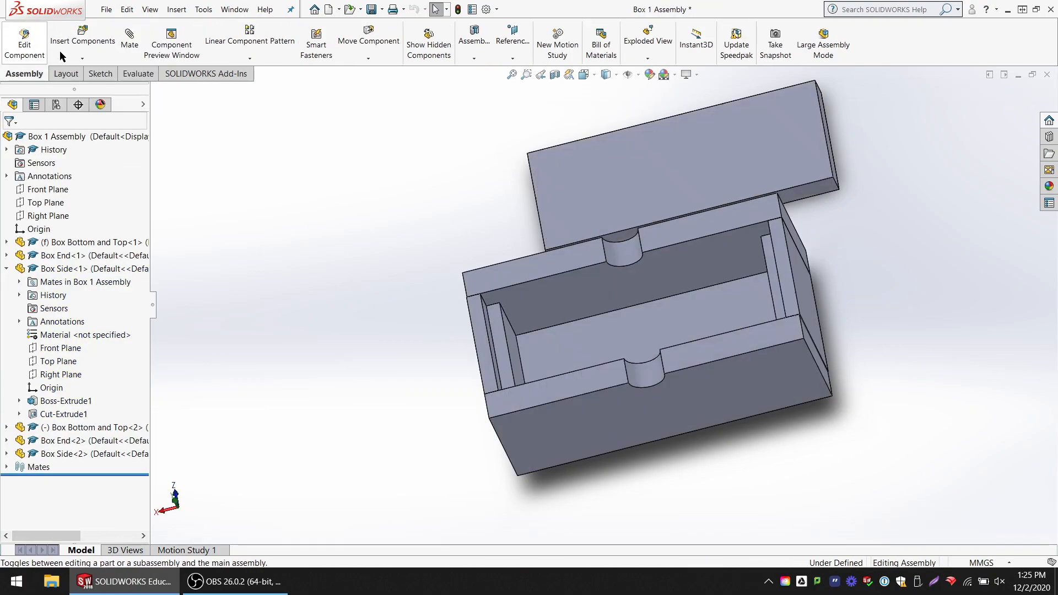
# Step: Move the loose Box Bottom and Top<2> panel further along the box's length and collapse the Box Side<1> entry in the feature tree
pyautogui.moveTo(363, 220); pyautogui.dragTo(388, 270, button='middle')
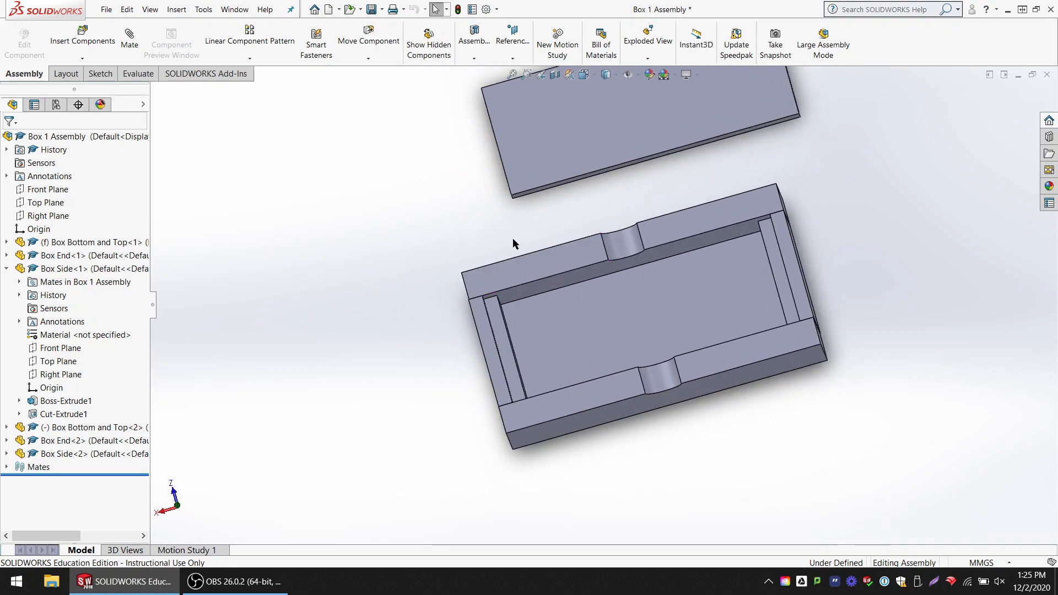
pyautogui.moveTo(515, 244); pyautogui.dragTo(503, 174, button='middle')
pyautogui.moveTo(554, 136); pyautogui.dragTo(337, 136)
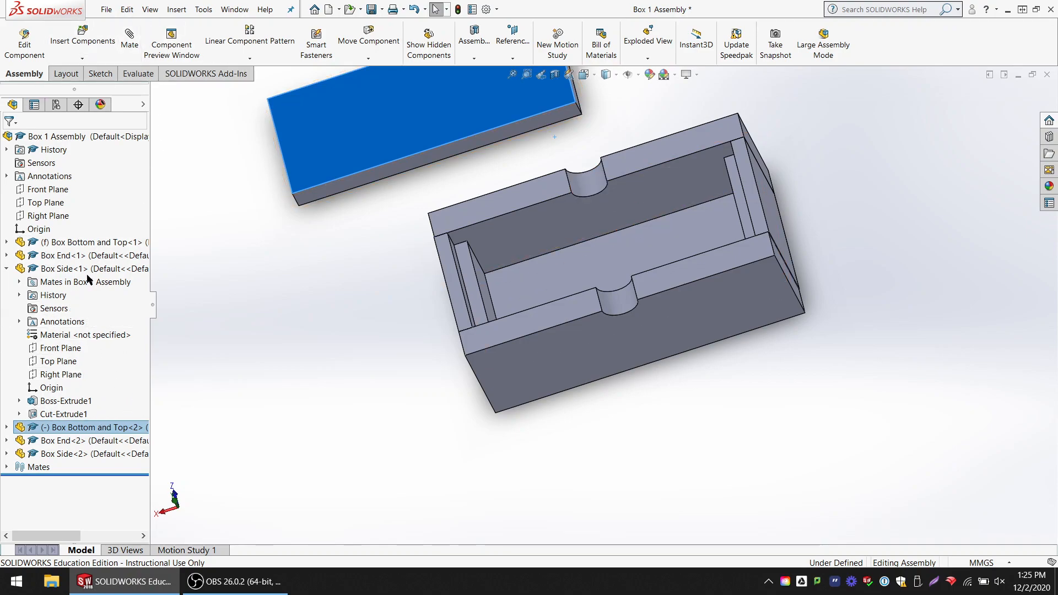
pyautogui.click(6, 268)
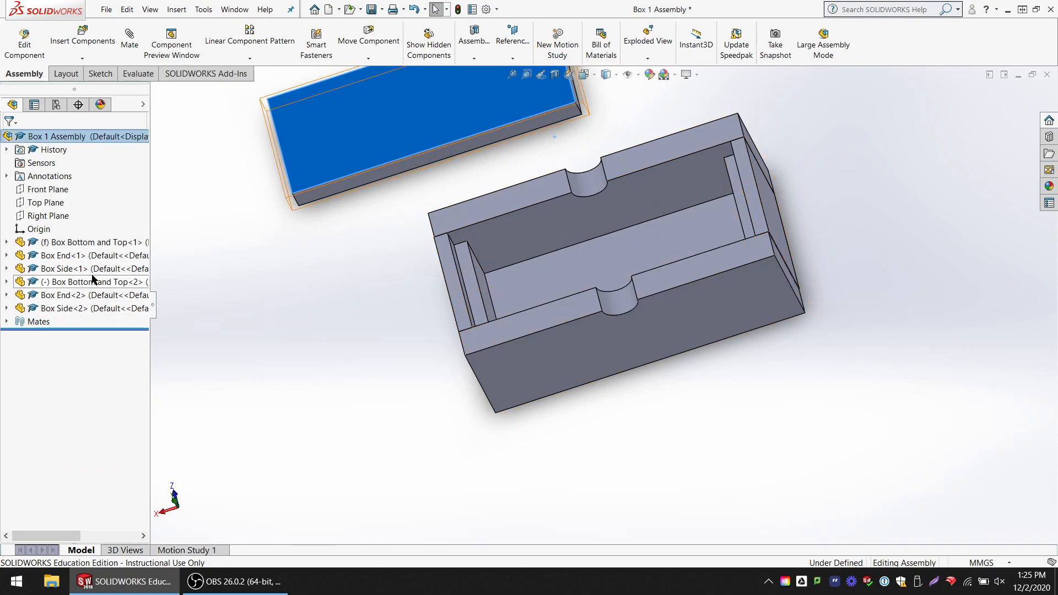